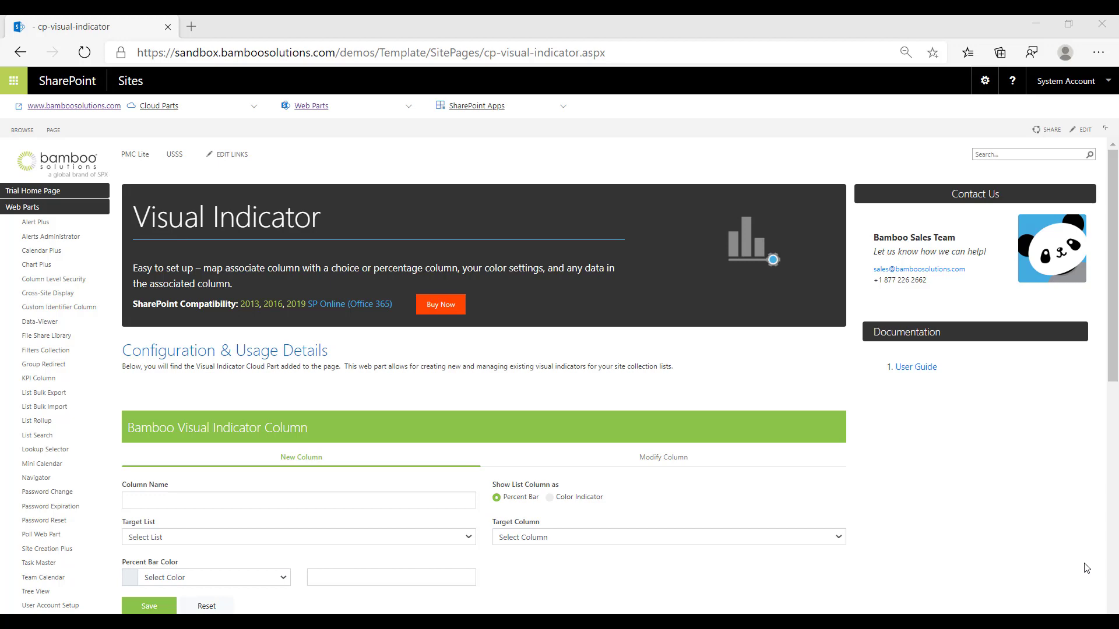
Review the New Column form and place the cursor in the column name field
scroll(1087, 568, down, 10)
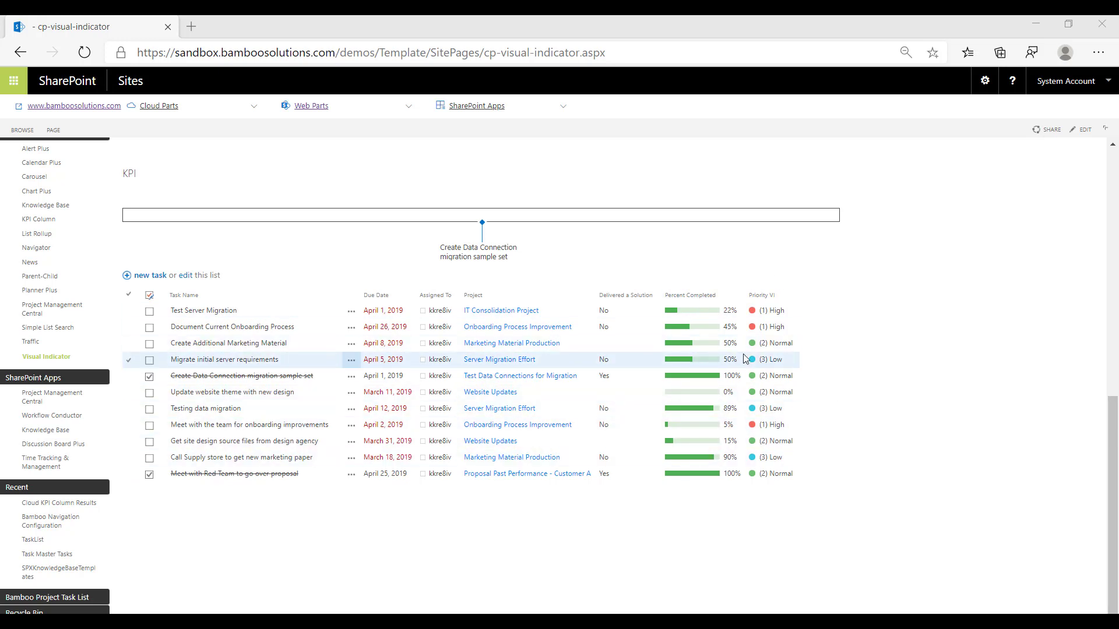
scroll(743, 359, up, 7)
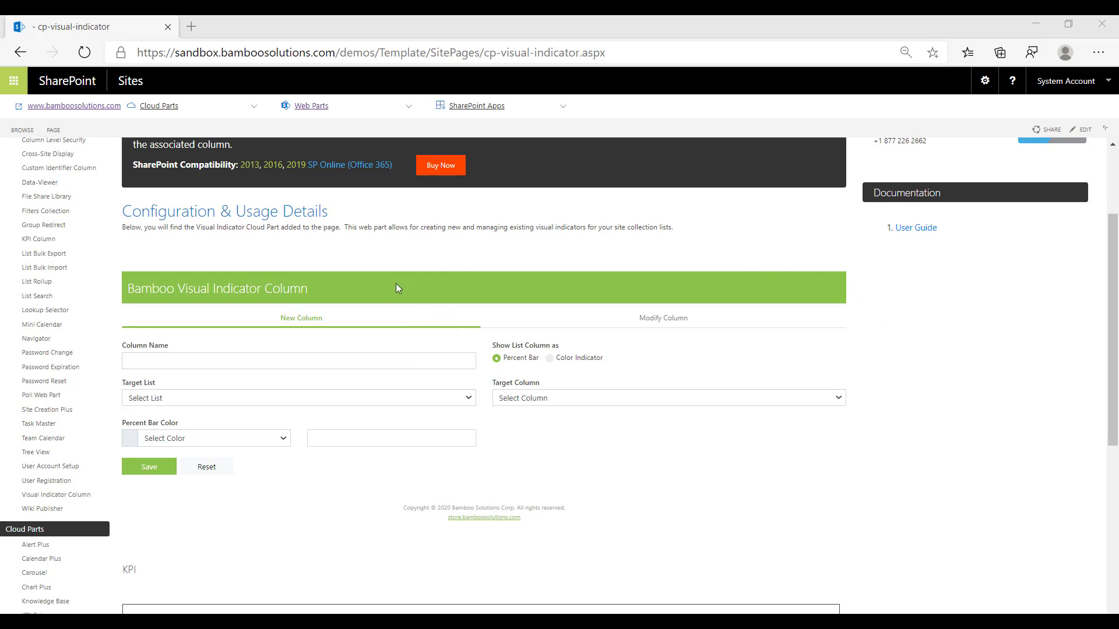
scroll(396, 284, up, 2)
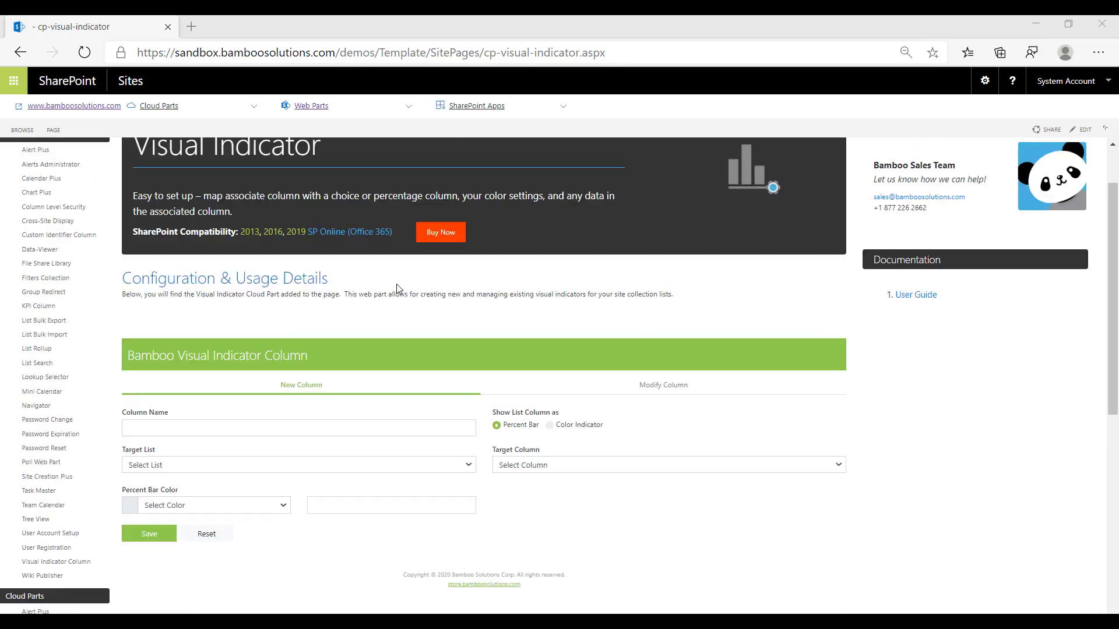
scroll(388, 285, down, 2)
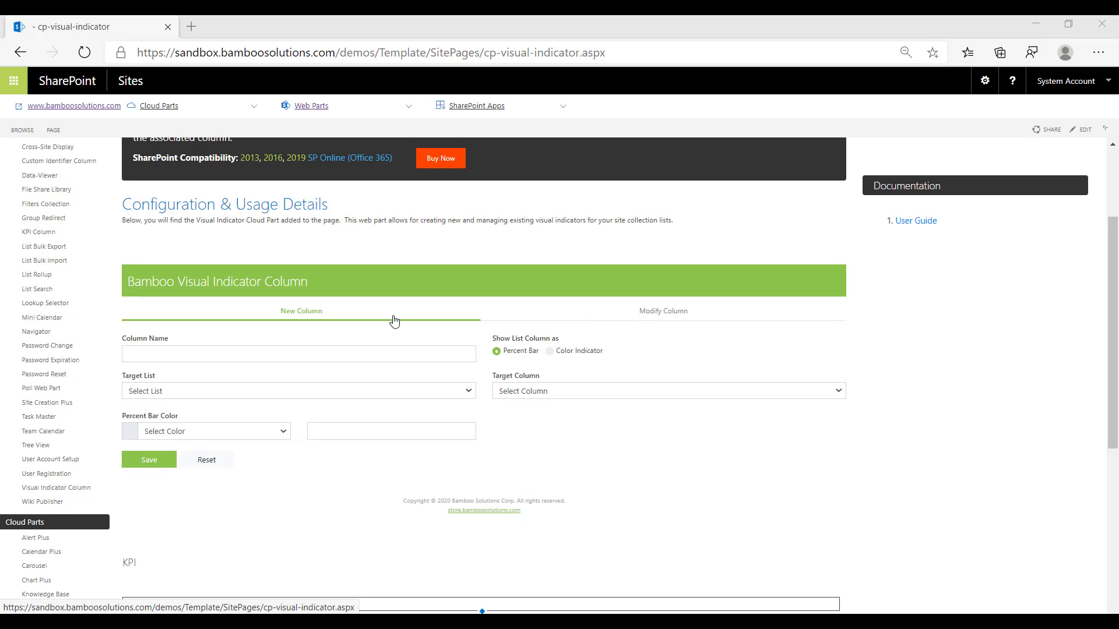
click(392, 357)
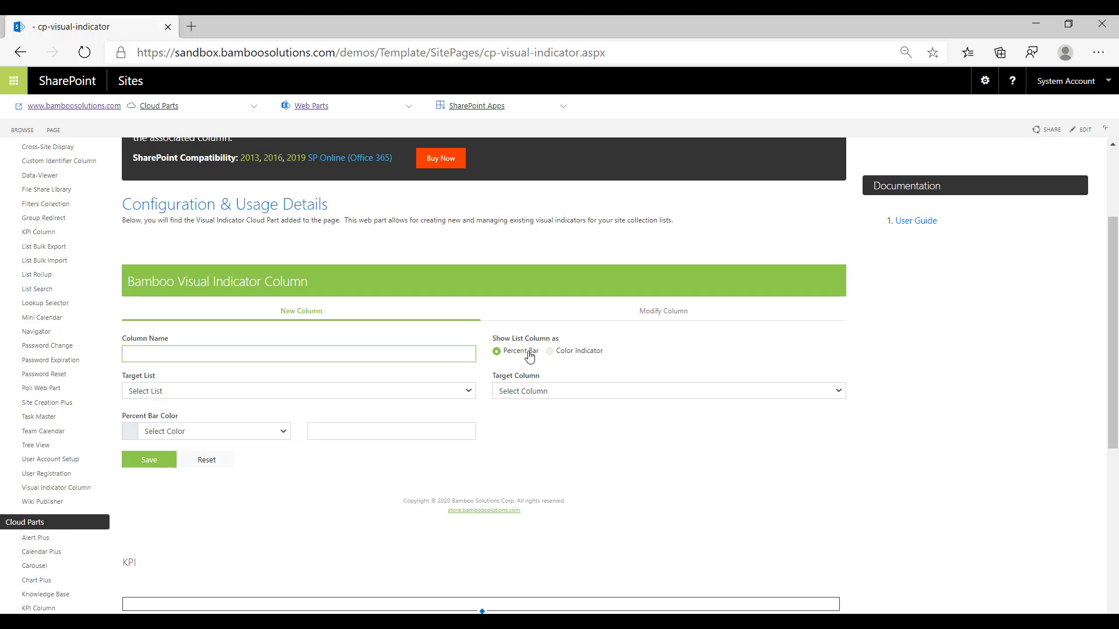
scroll(529, 356, down, 6)
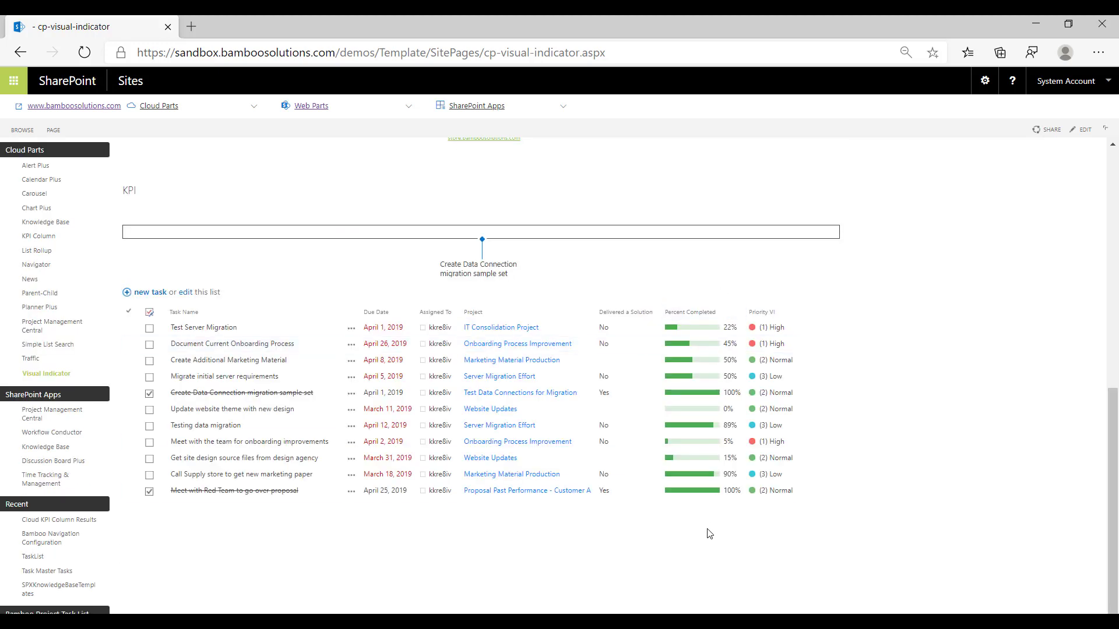
scroll(708, 532, up, 6)
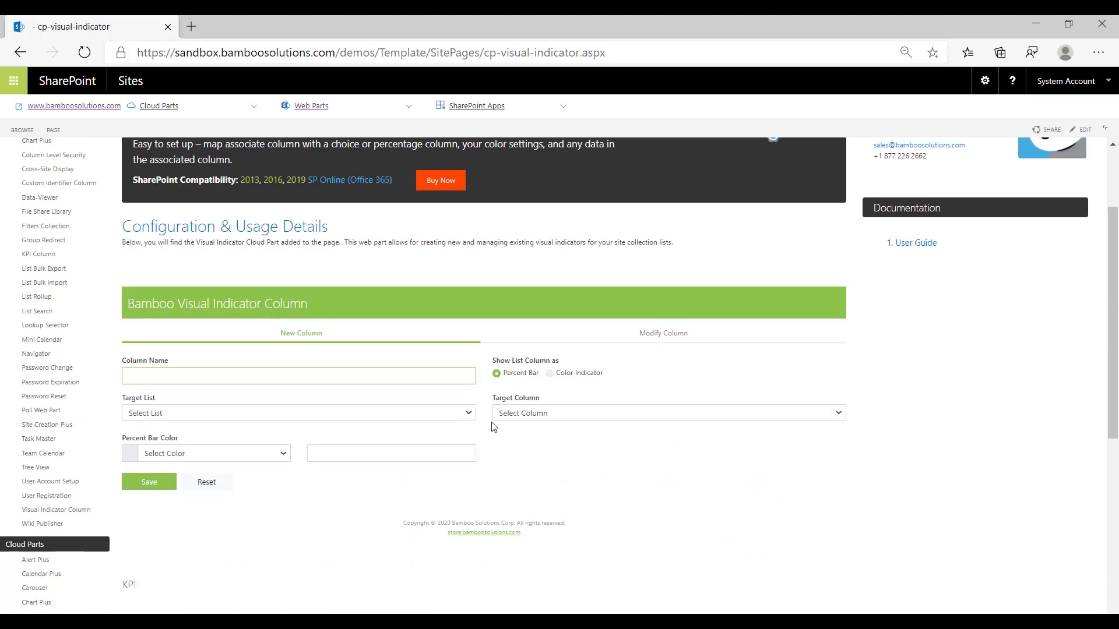
Look through the Target List and Target Column dropdown options
click(471, 414)
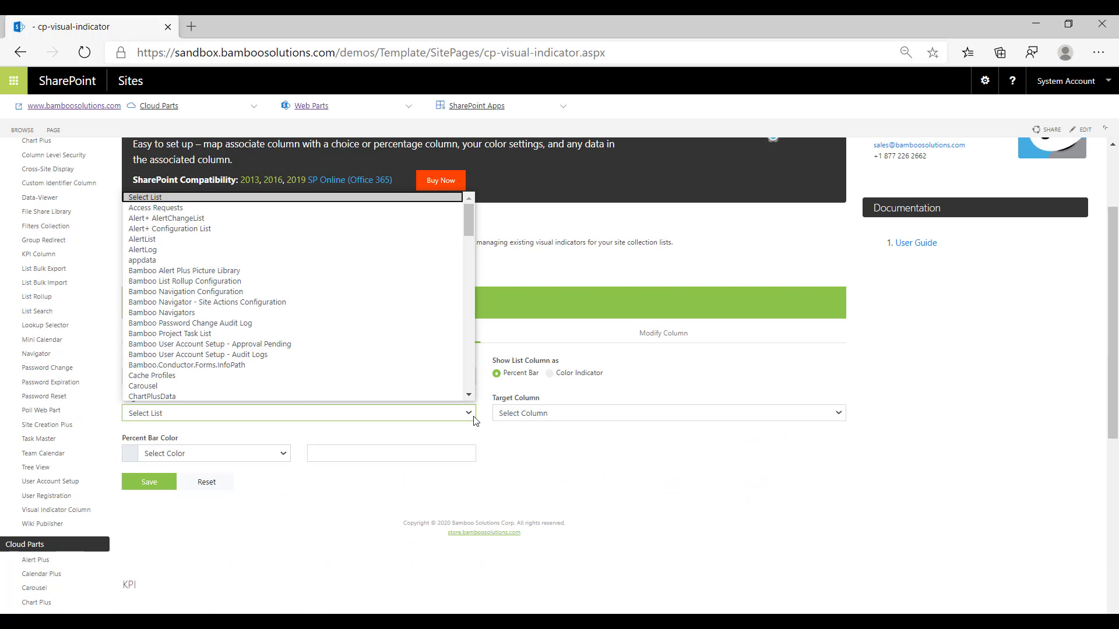
scroll(699, 443, up, 1)
click(838, 459)
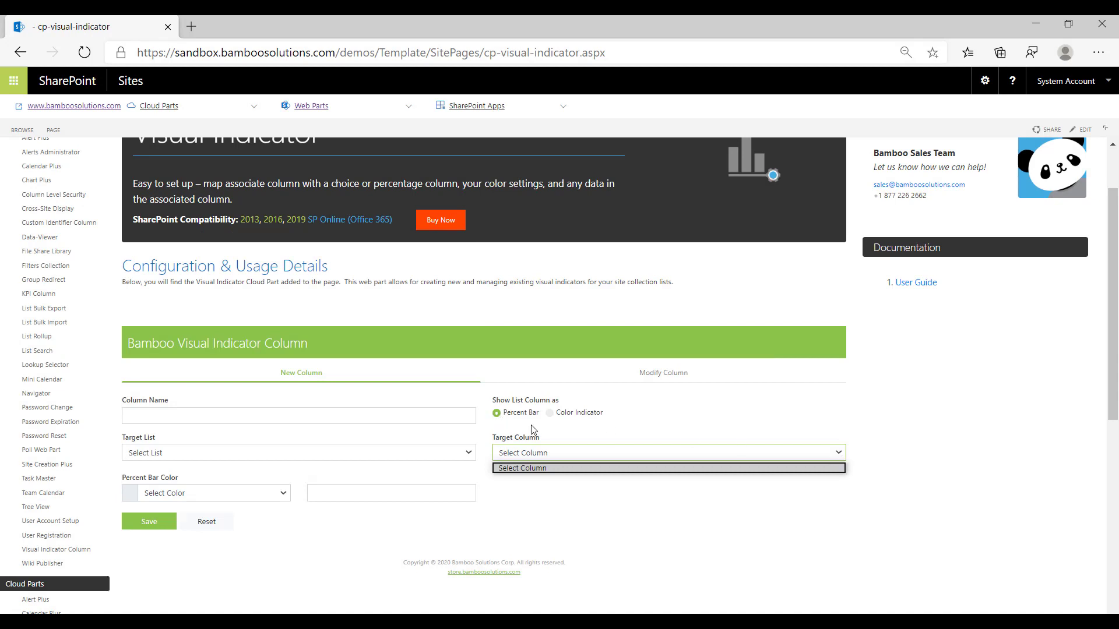
scroll(612, 428, down, 1)
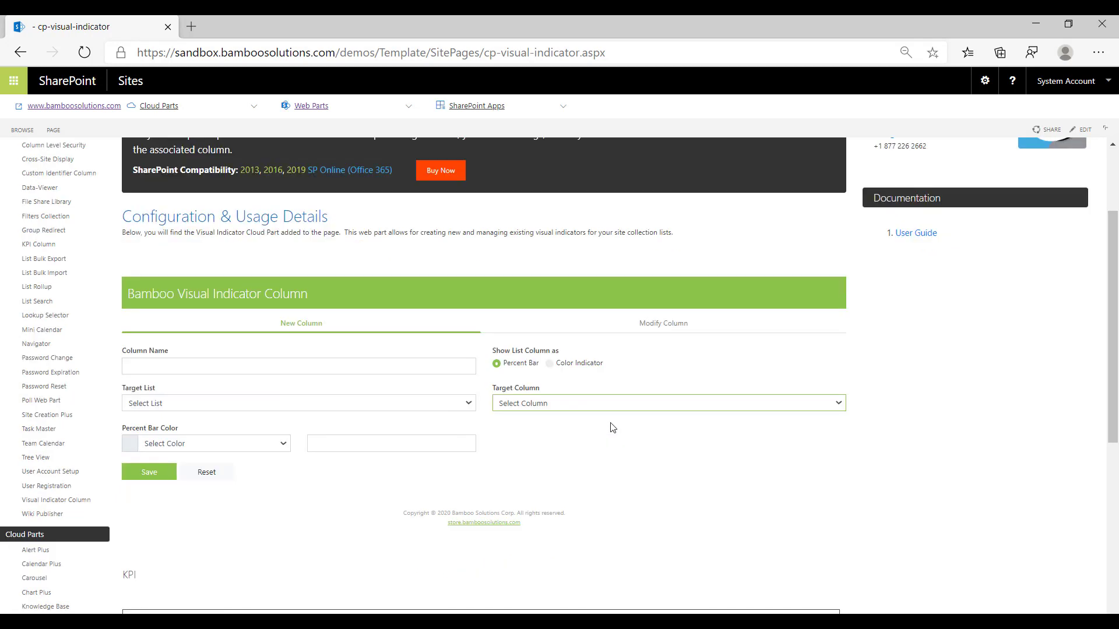
Choose Teal as the Percent Bar Color so the hex box shows #009688
click(283, 445)
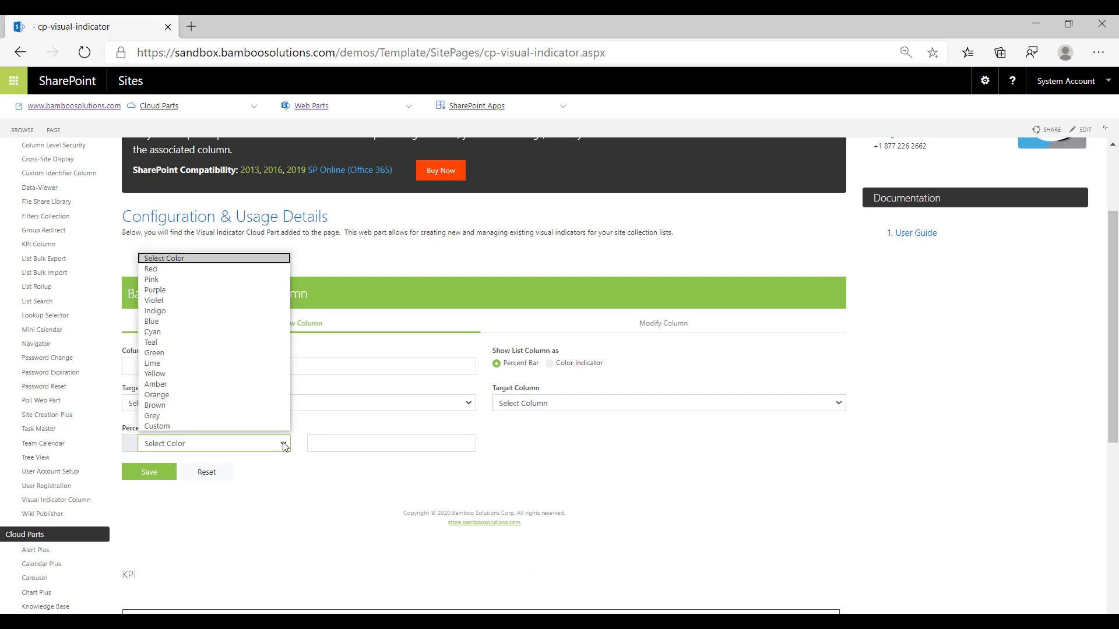
click(217, 344)
click(312, 449)
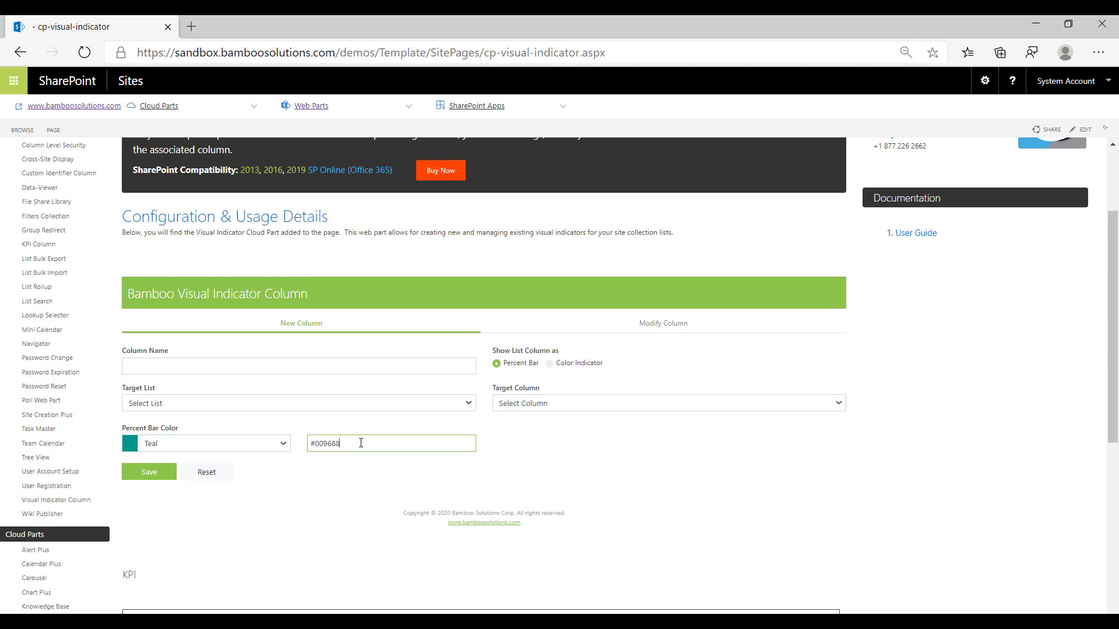
click(551, 382)
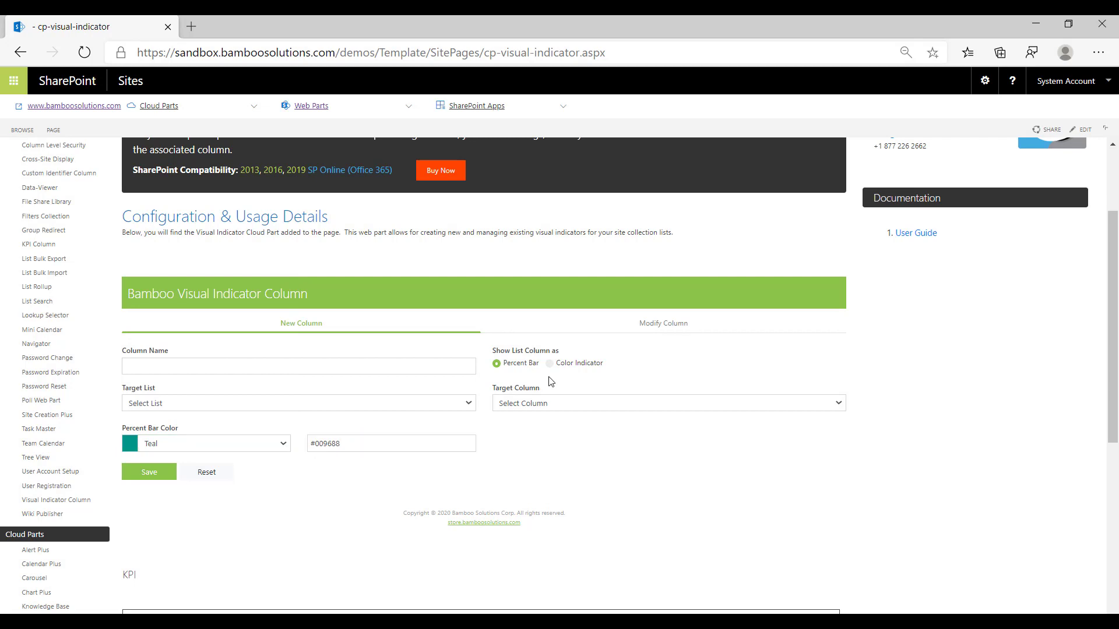
Switch to Color Indicator and try several target lists, settling on KPI Tasks
click(569, 365)
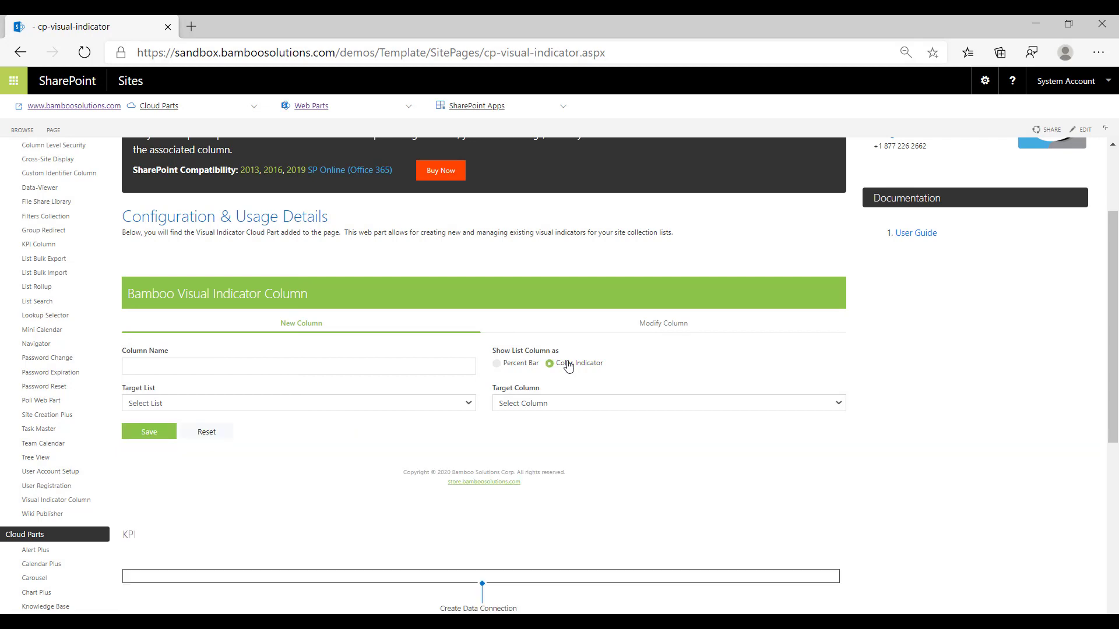
click(420, 404)
scroll(417, 357, down, 5)
click(418, 360)
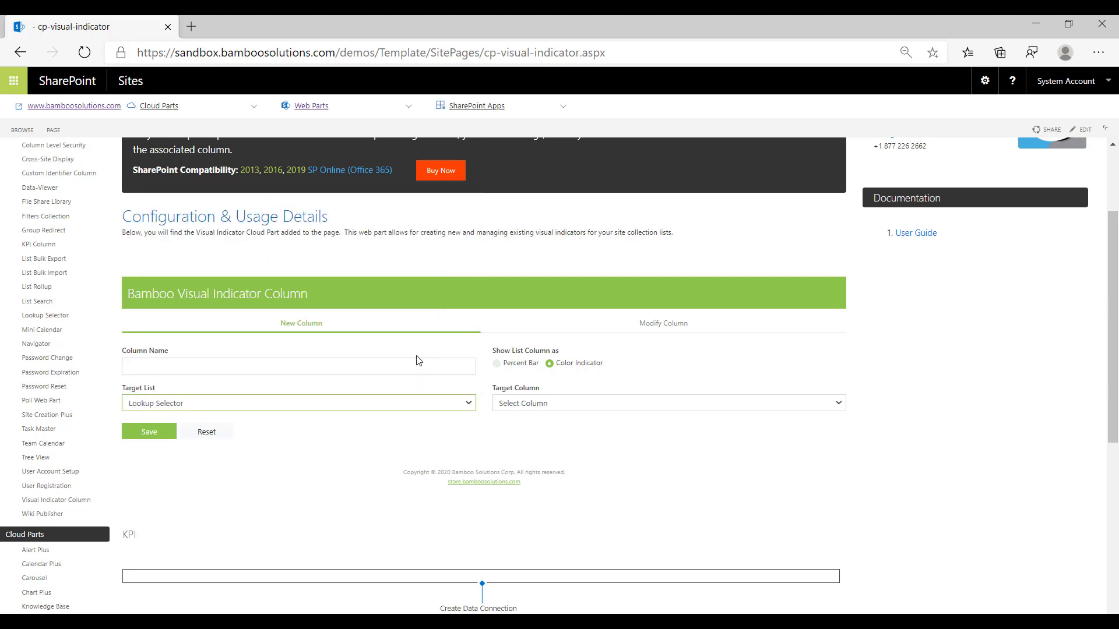
click(427, 404)
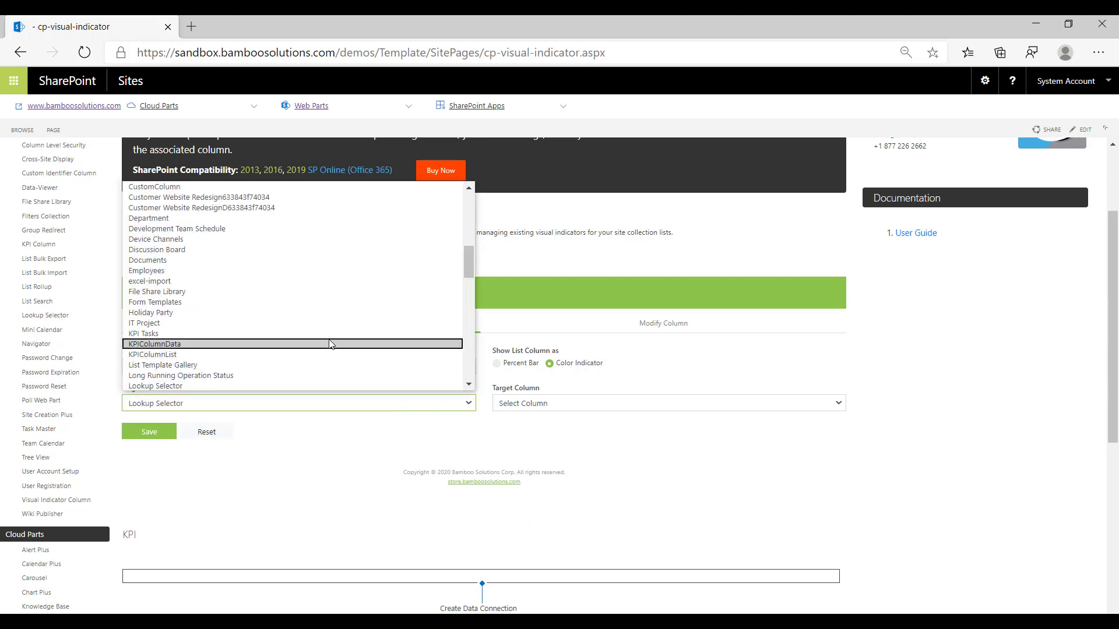
click(330, 344)
click(359, 404)
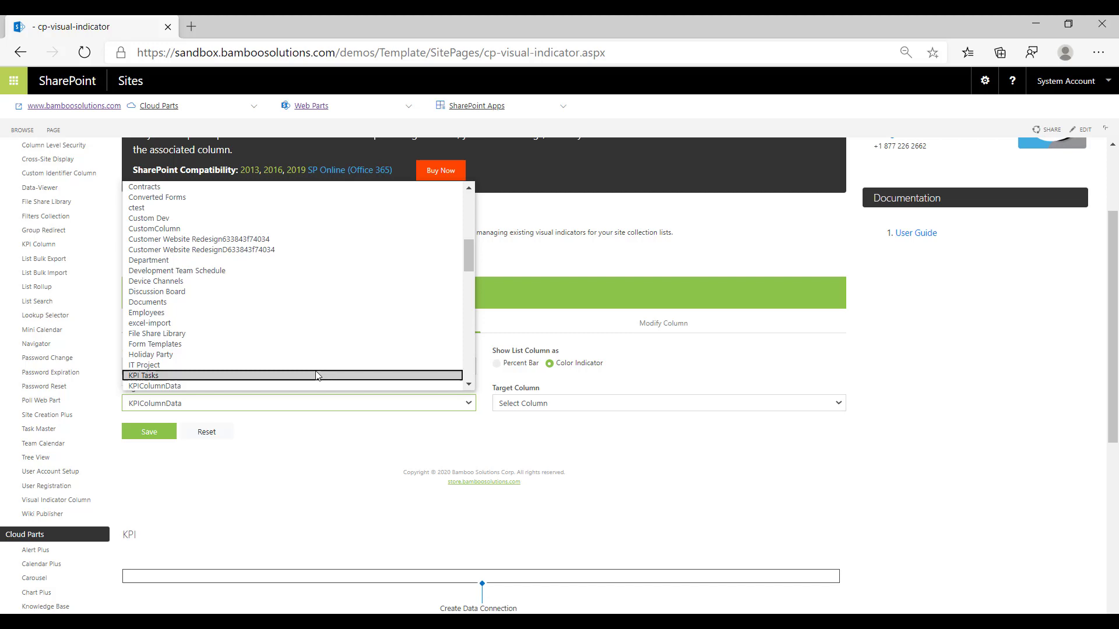
click(317, 376)
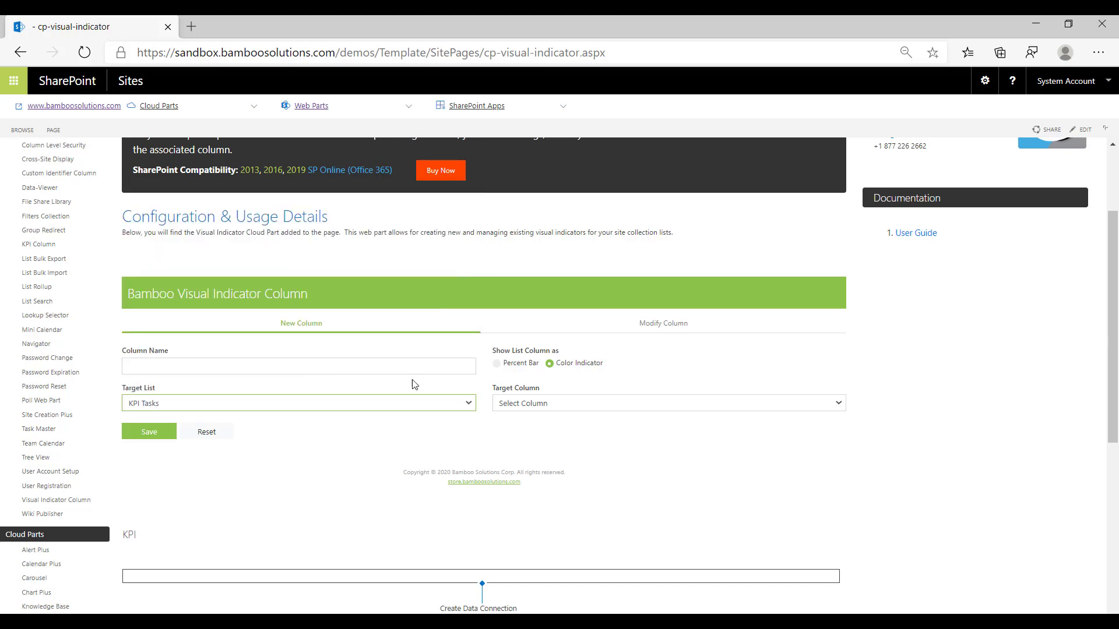
Select Priority as the target column and preview the High value's colour choices
click(530, 403)
click(535, 423)
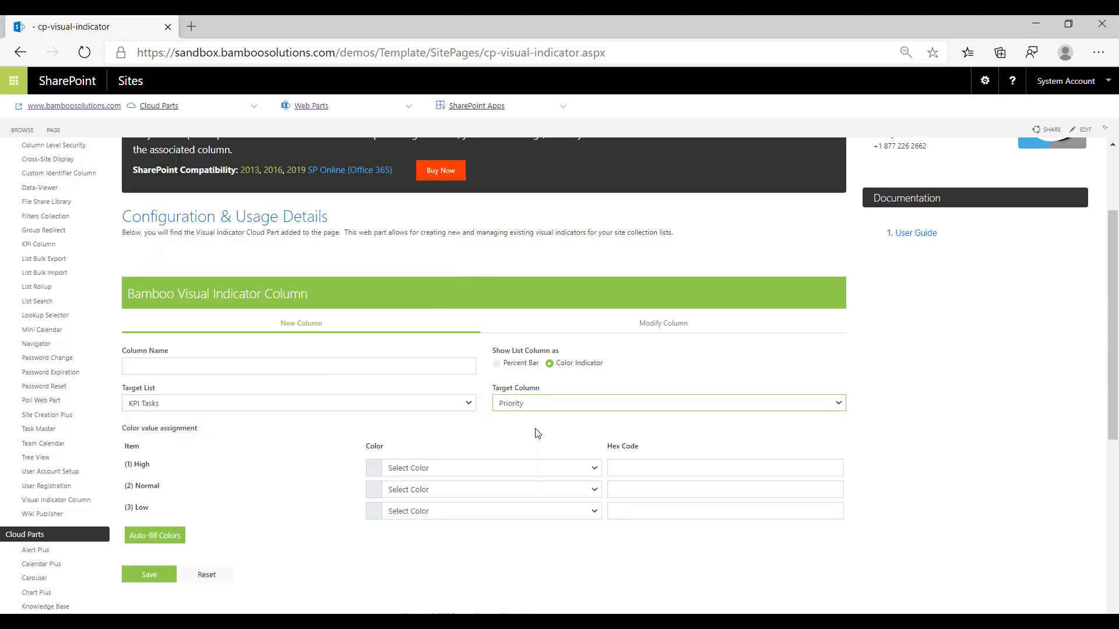
scroll(537, 433, down, 1)
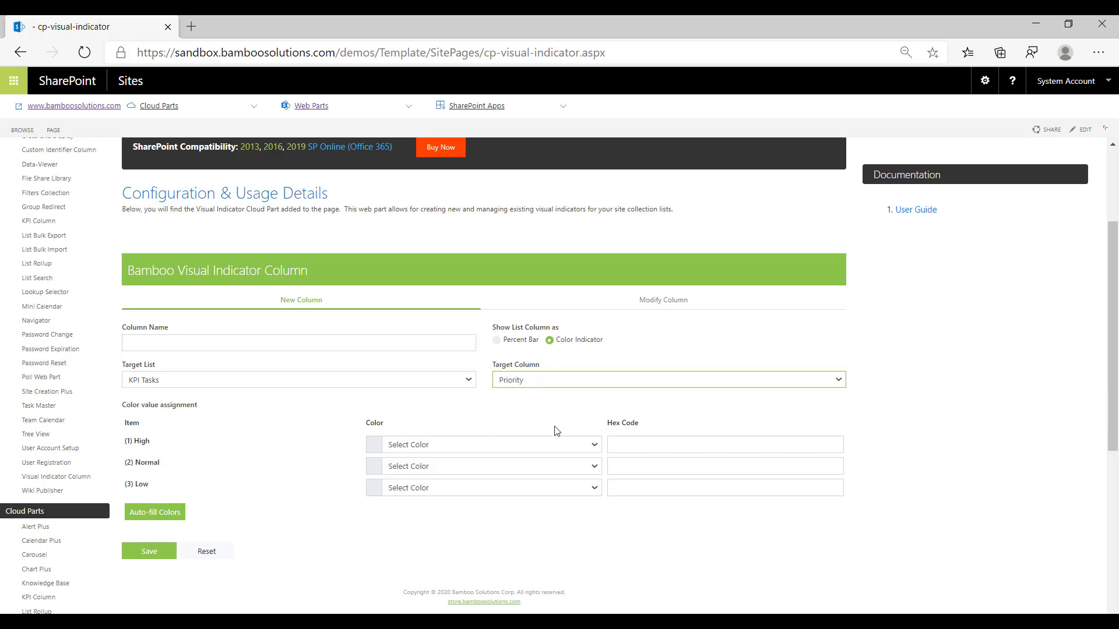
click(564, 450)
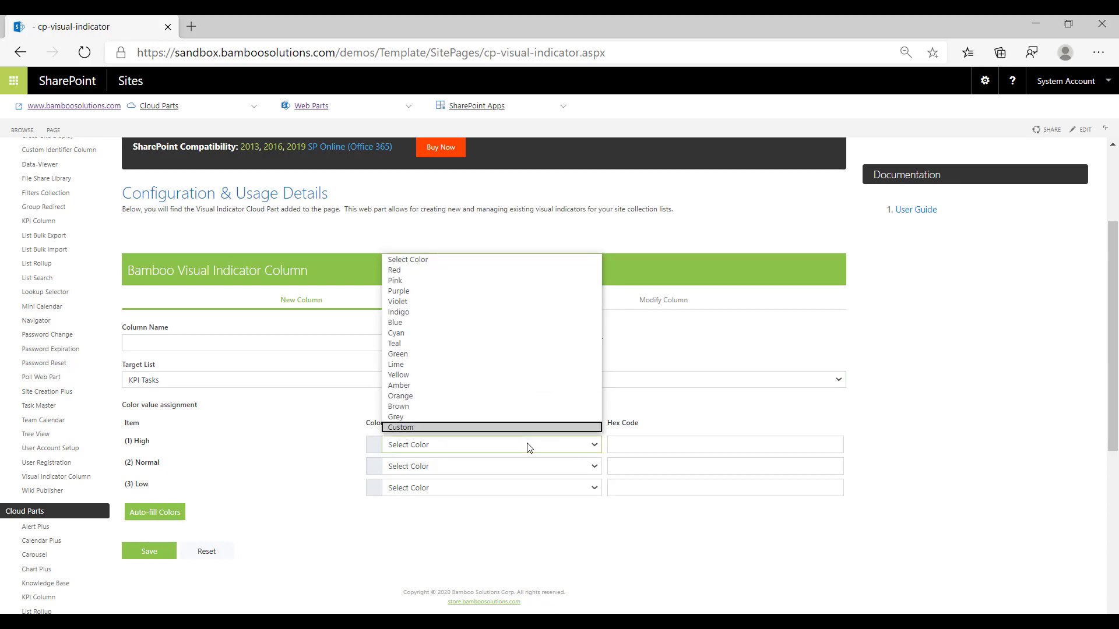
click(503, 525)
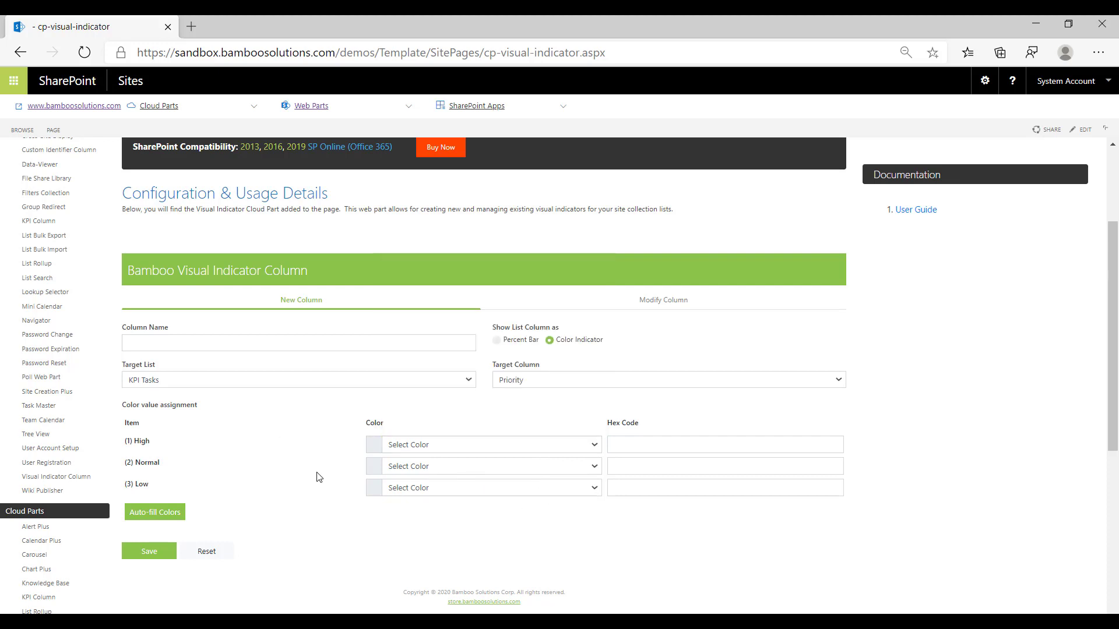
Auto-fill colours three times until High, Normal and Low become Blue, Lime and Pink
click(152, 516)
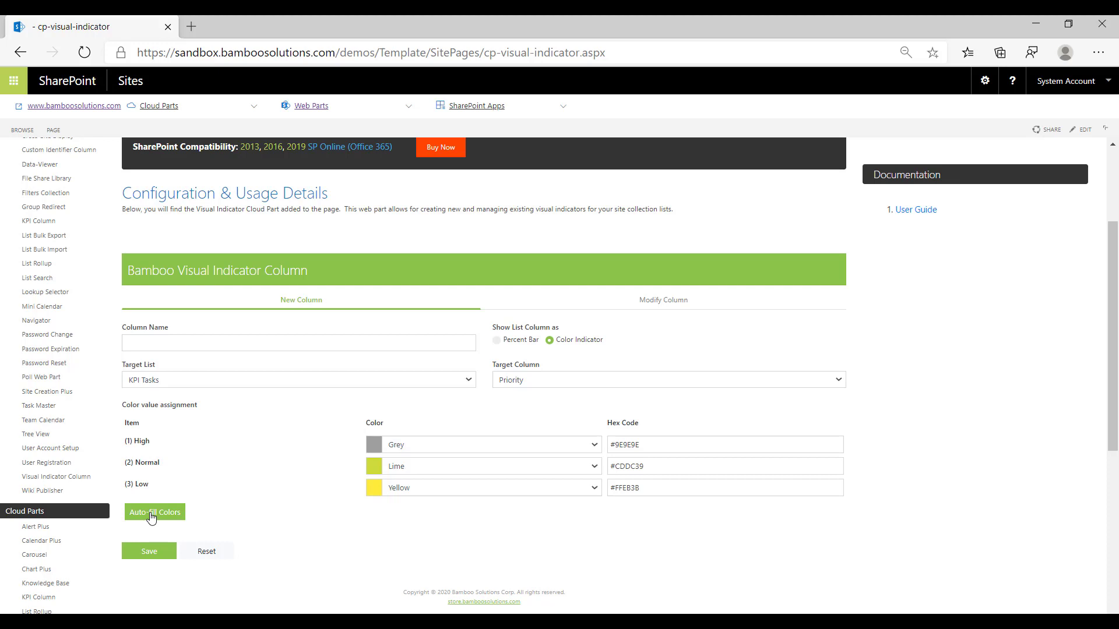
click(152, 516)
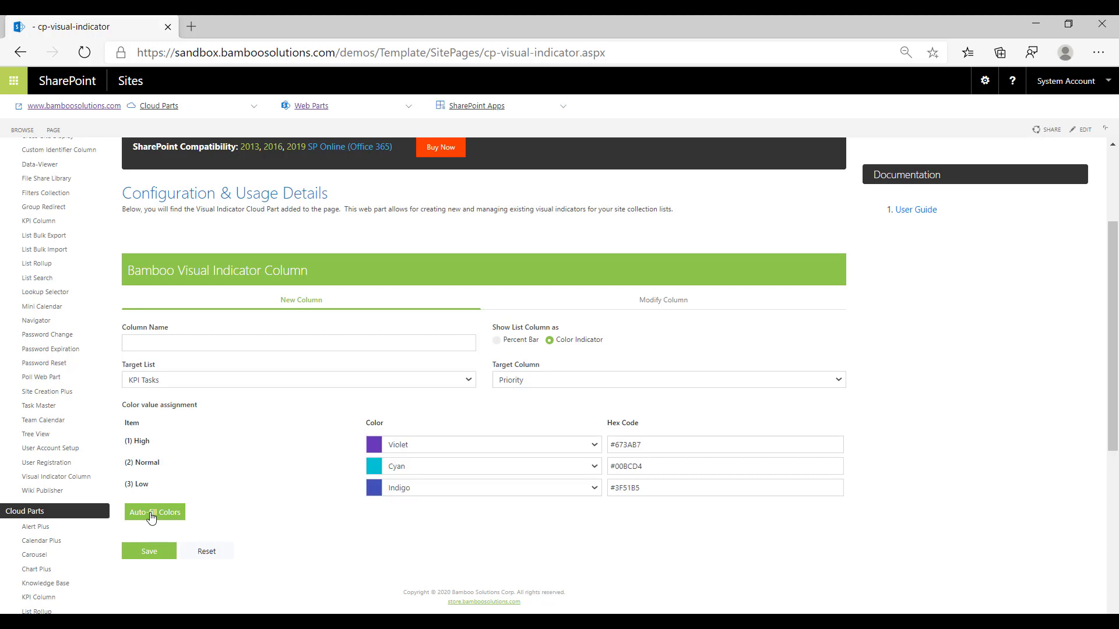
click(152, 516)
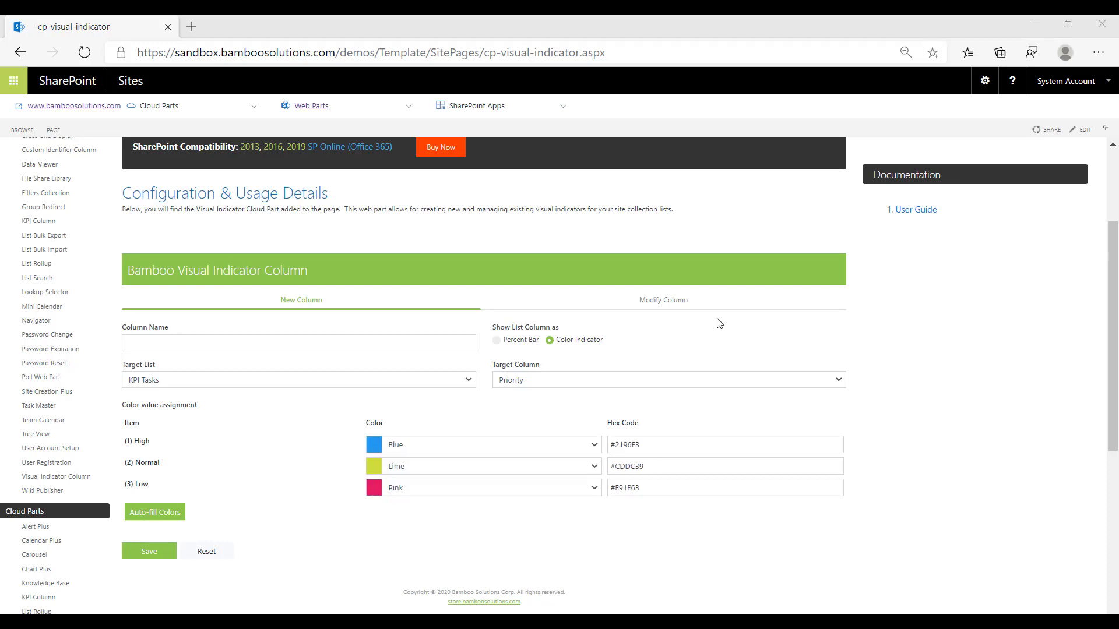
Under Modify Column, select the KPI Tasks list and glance at its indicator columns
click(670, 302)
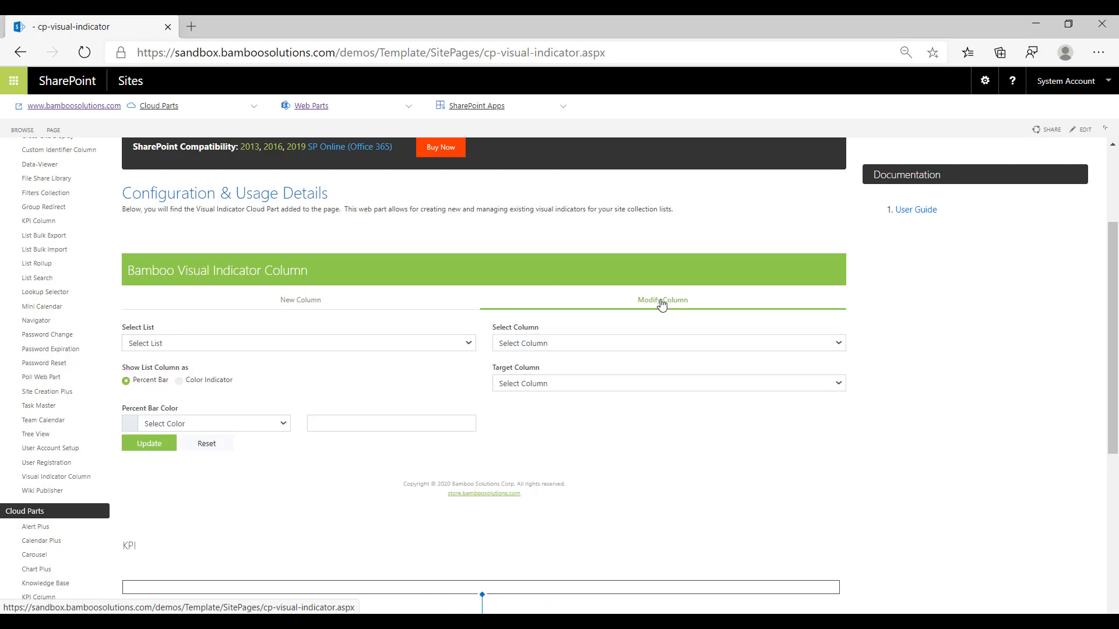
scroll(693, 366, down, 5)
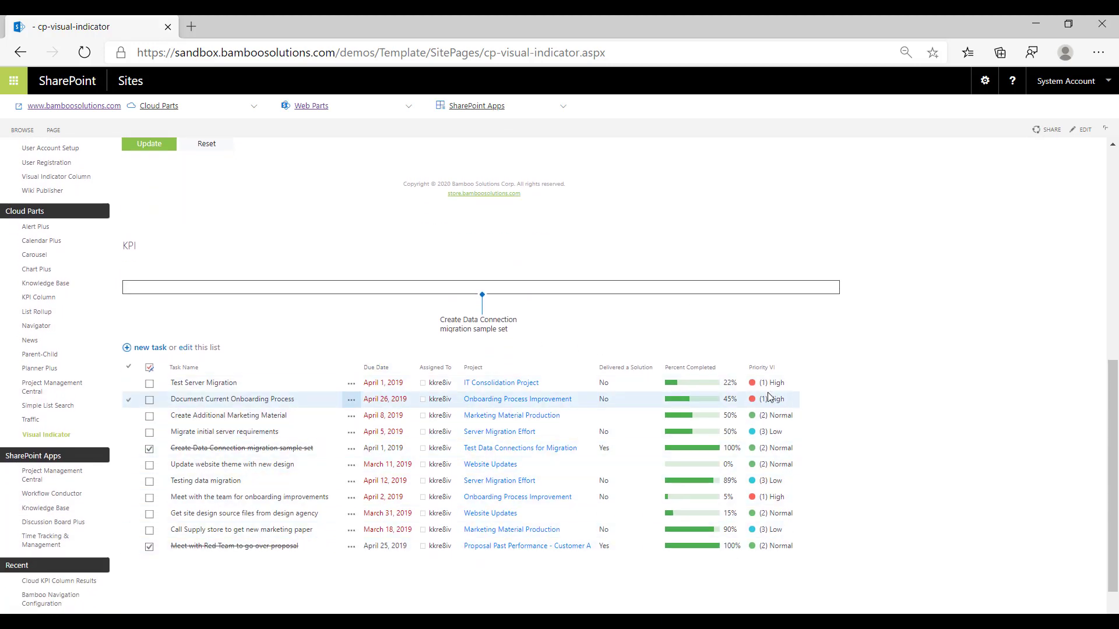
scroll(789, 402, up, 5)
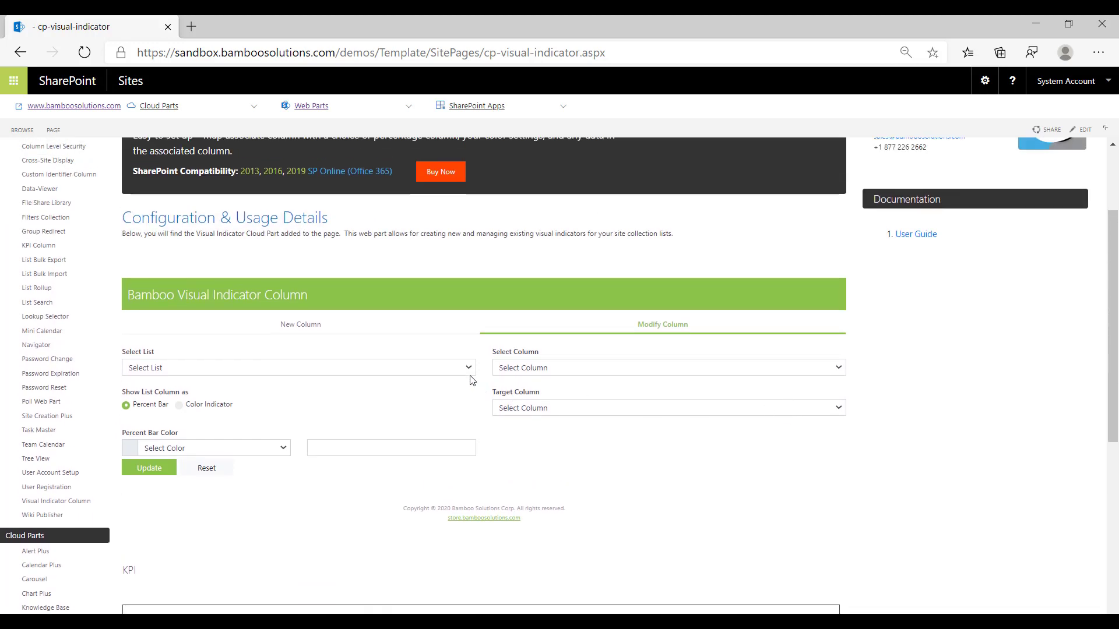
click(470, 373)
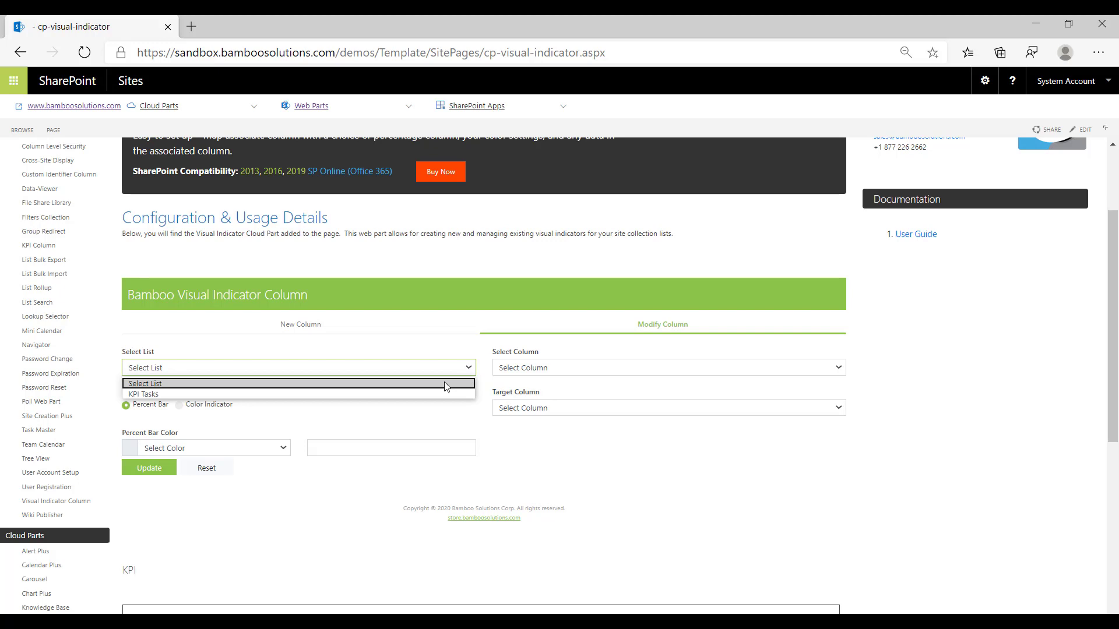
click(409, 396)
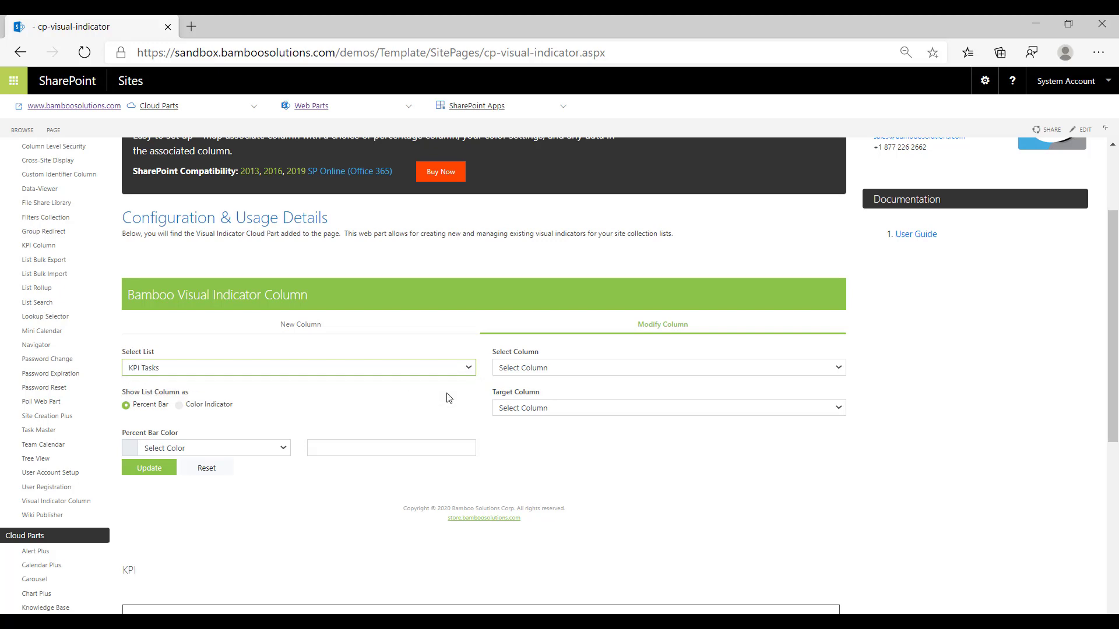
click(846, 368)
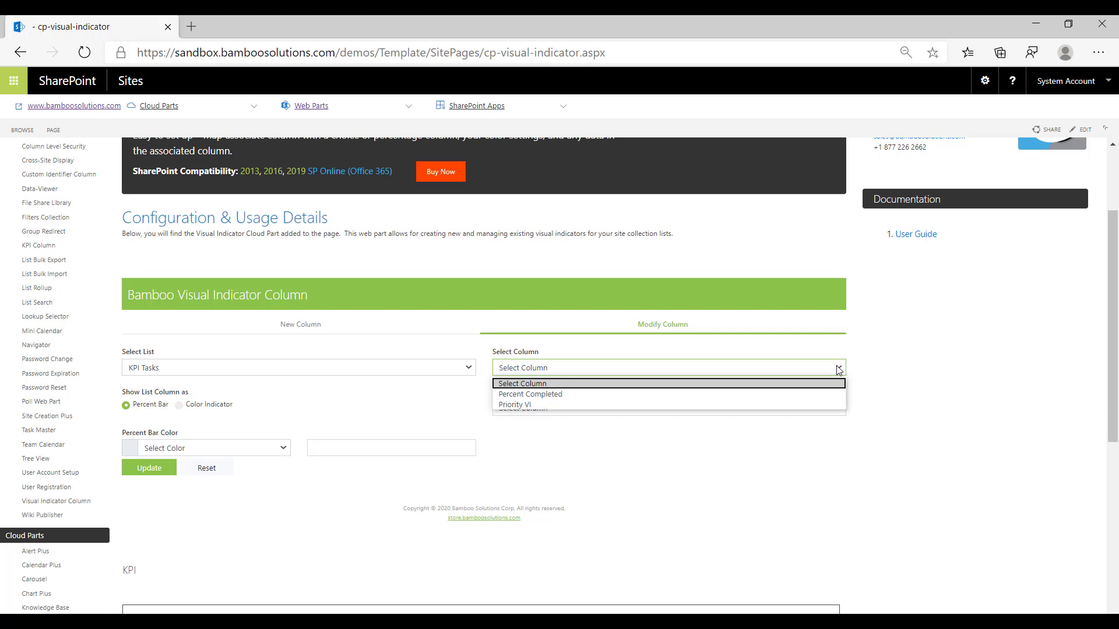
click(838, 370)
scroll(838, 370, down, 4)
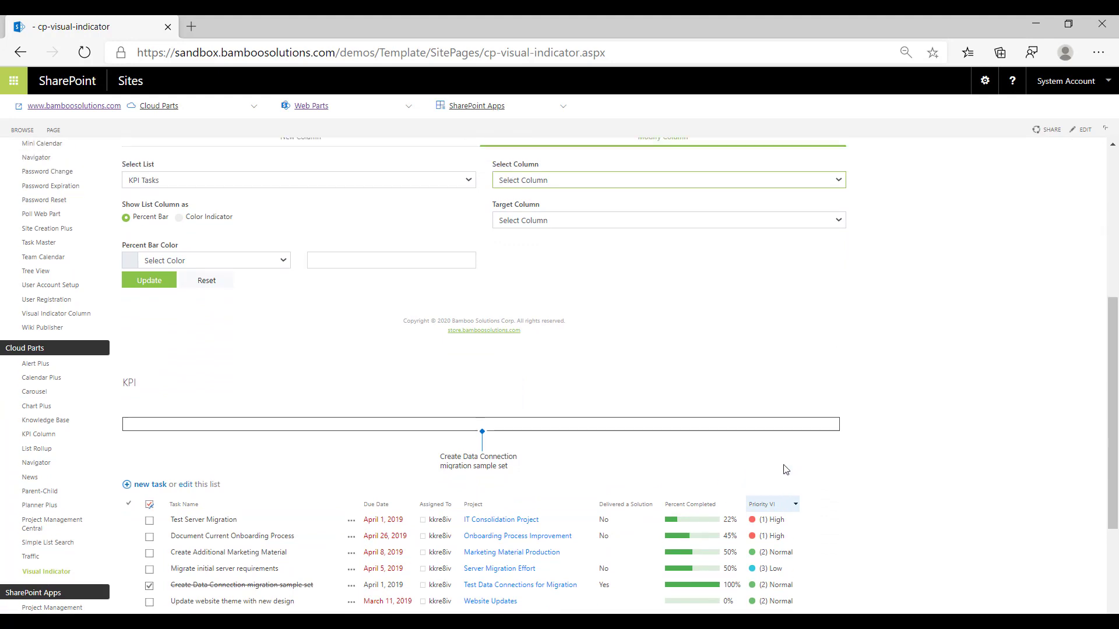
Change the Percent Completed indicator's bar colour to Purple (#9C2780) and update it
scroll(782, 467, up, 2)
click(767, 270)
click(696, 295)
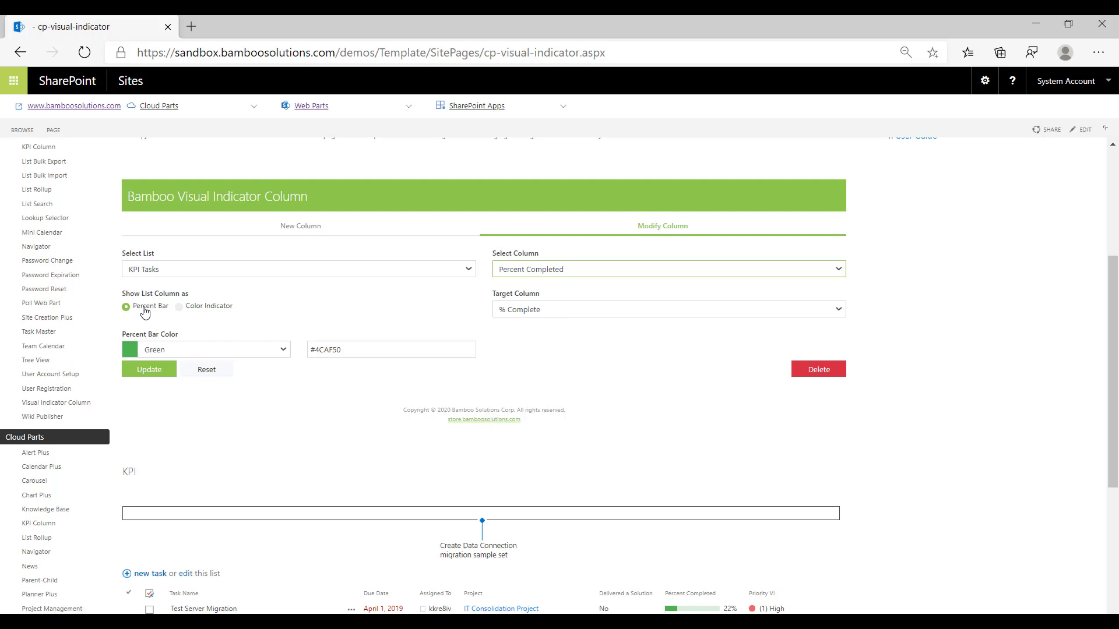
click(282, 352)
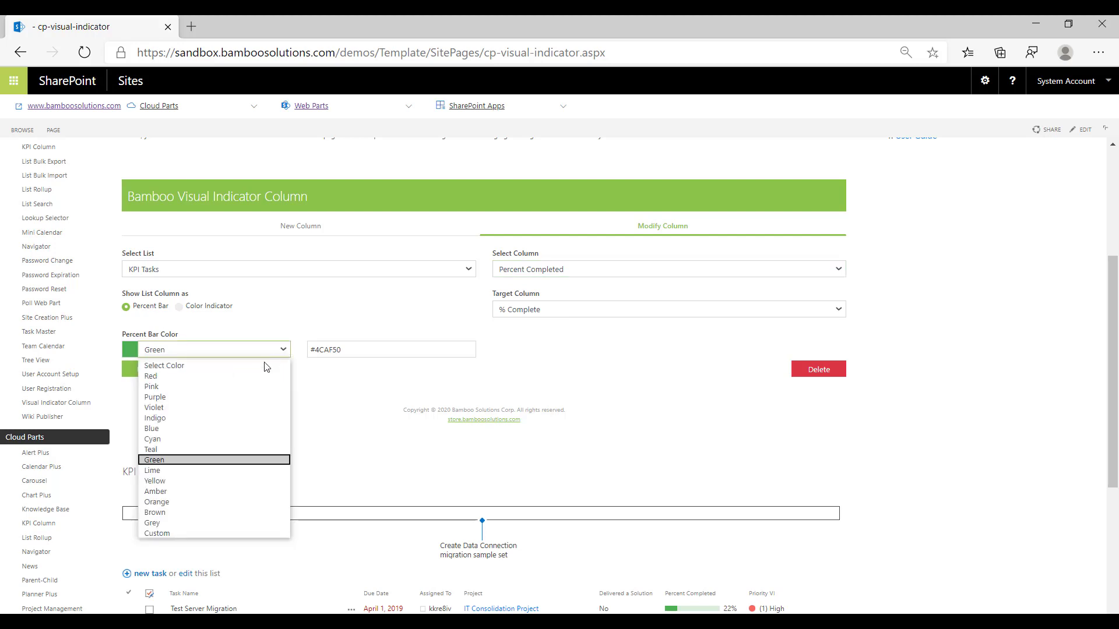
click(218, 395)
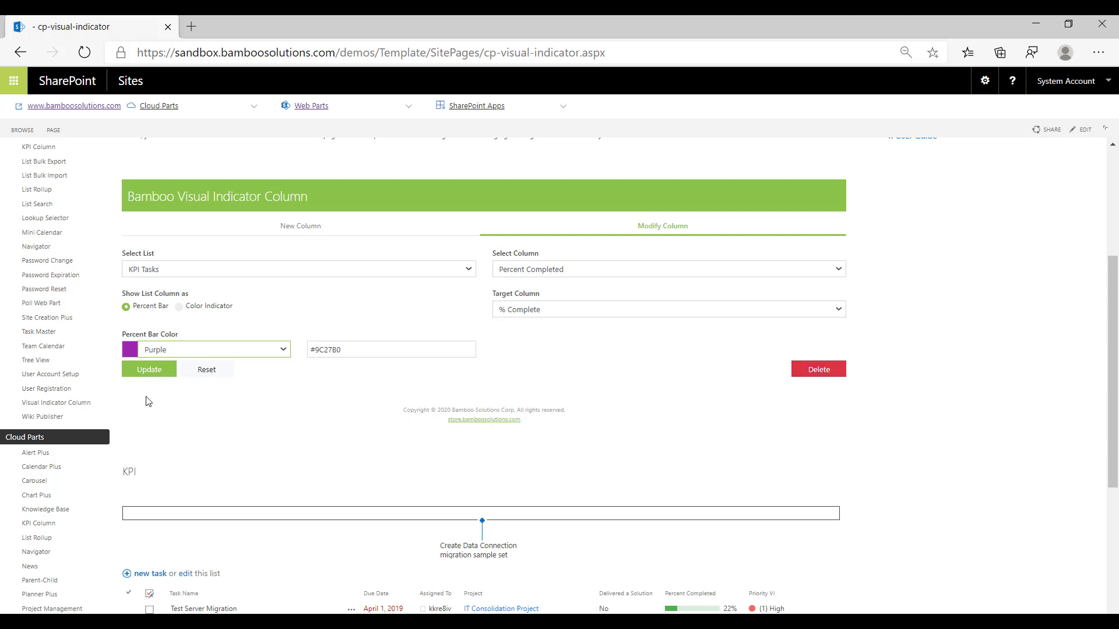
click(149, 371)
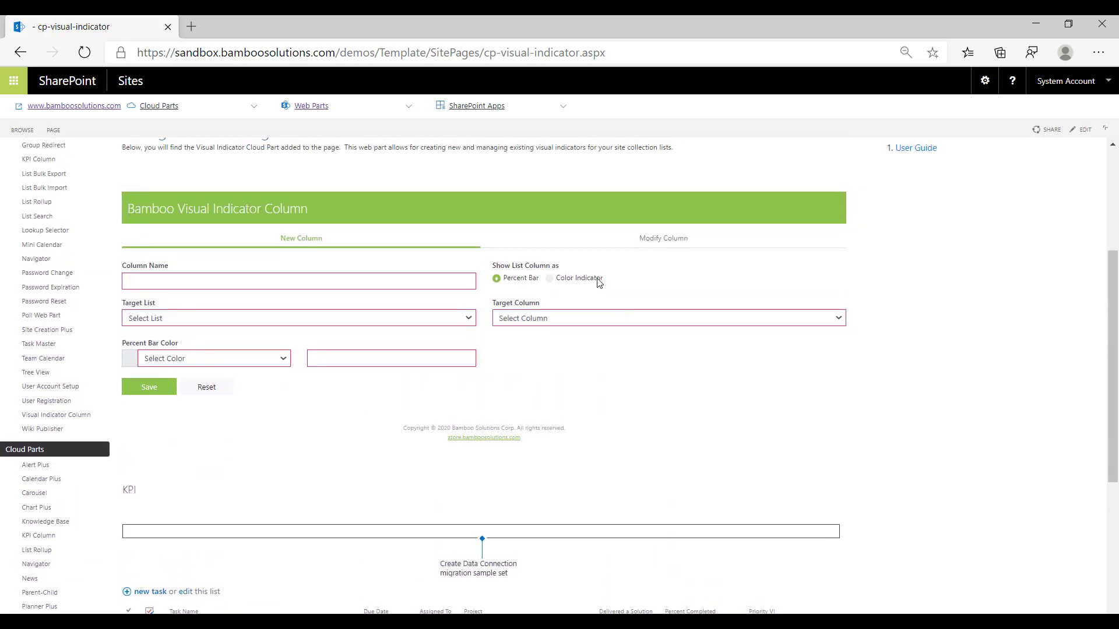
Load Priority VI from KPI Tasks under Modify Column, showing High Red, Normal Green, Low Cyan
click(652, 241)
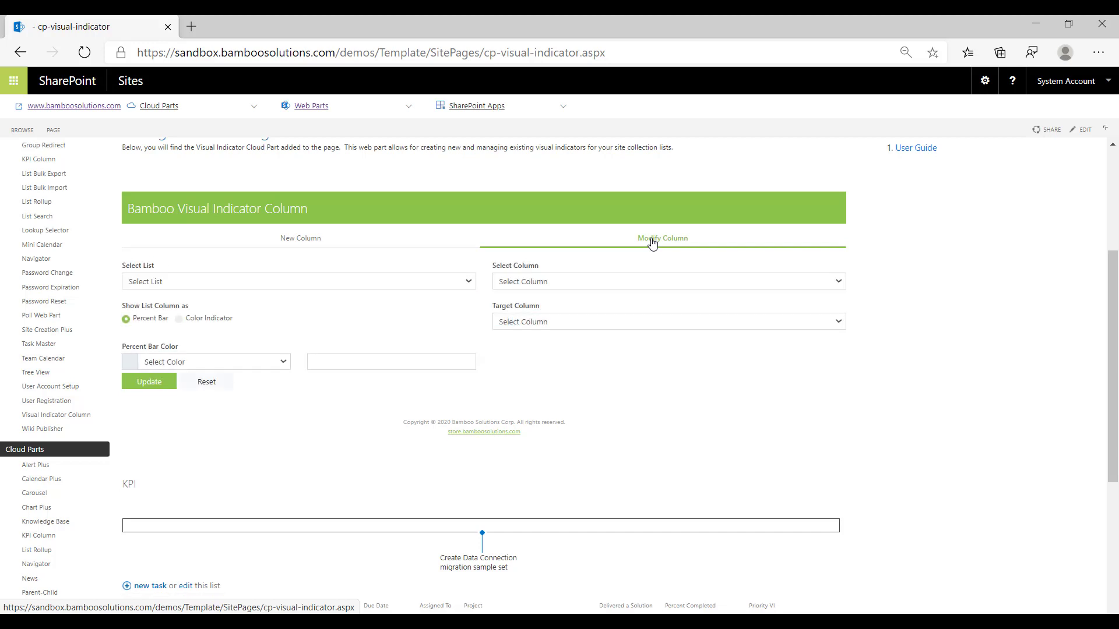
click(469, 287)
click(432, 312)
click(534, 285)
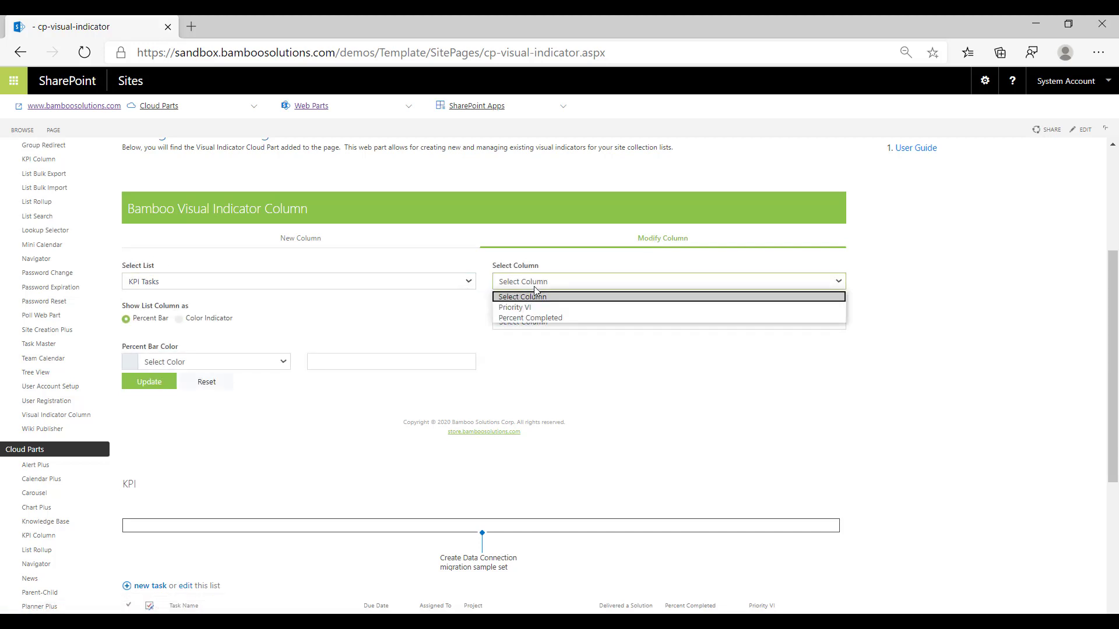
click(564, 307)
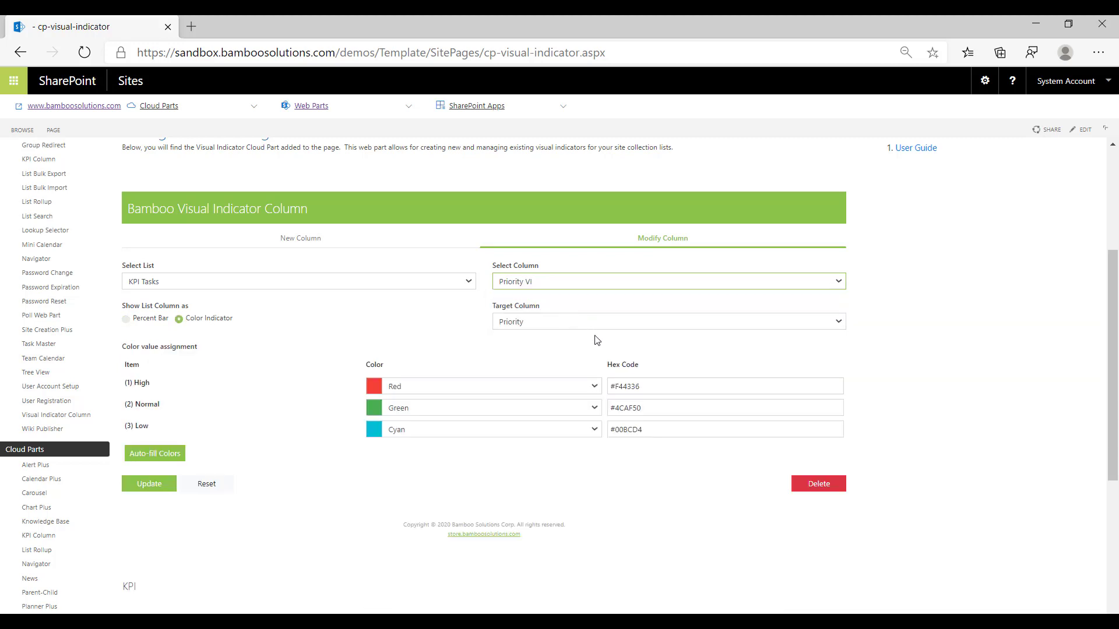
scroll(473, 350, down, 2)
scroll(474, 352, up, 2)
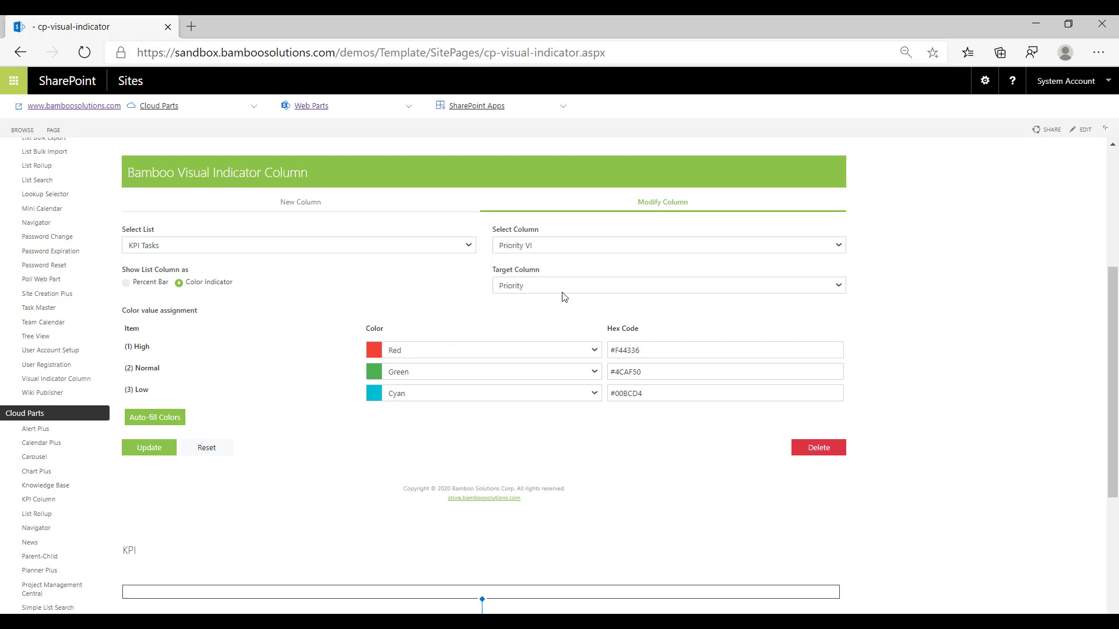
scroll(460, 305, down, 1)
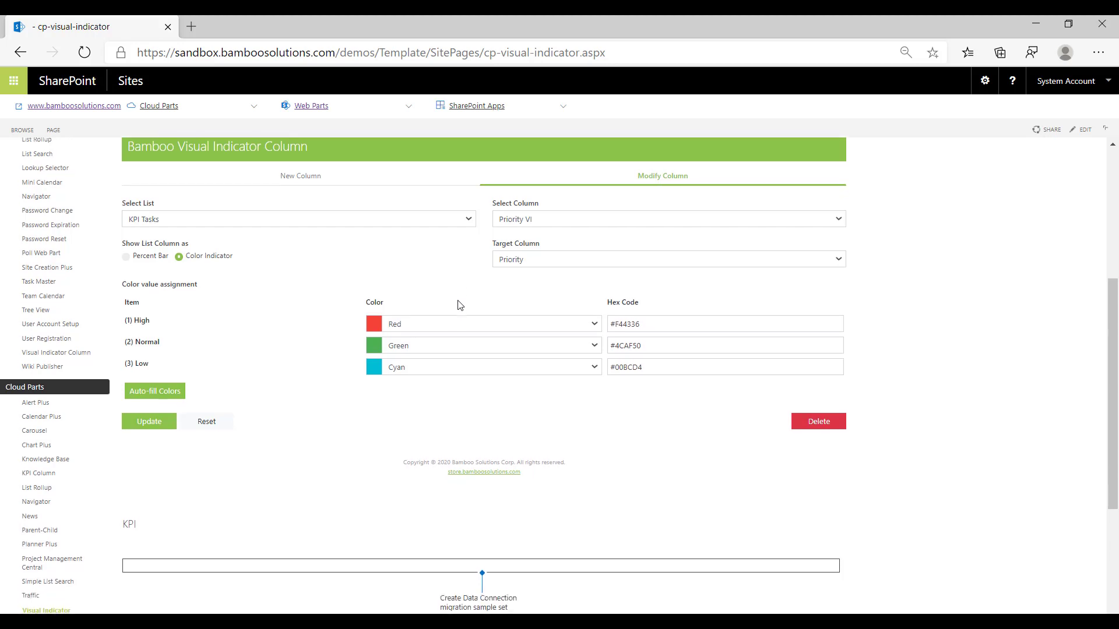
scroll(702, 251, up, 2)
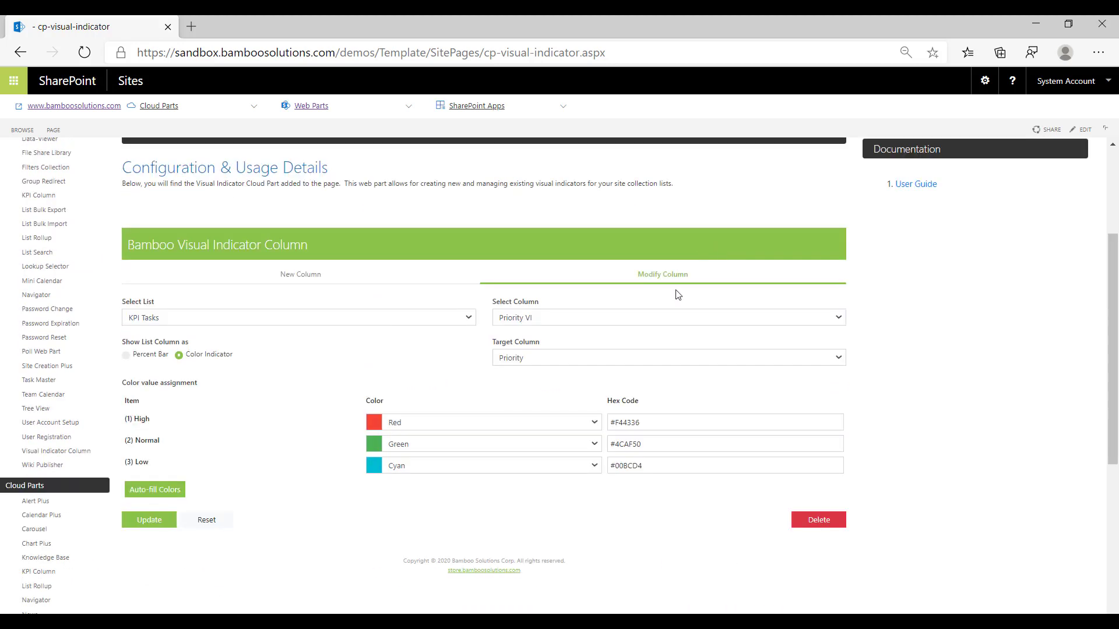